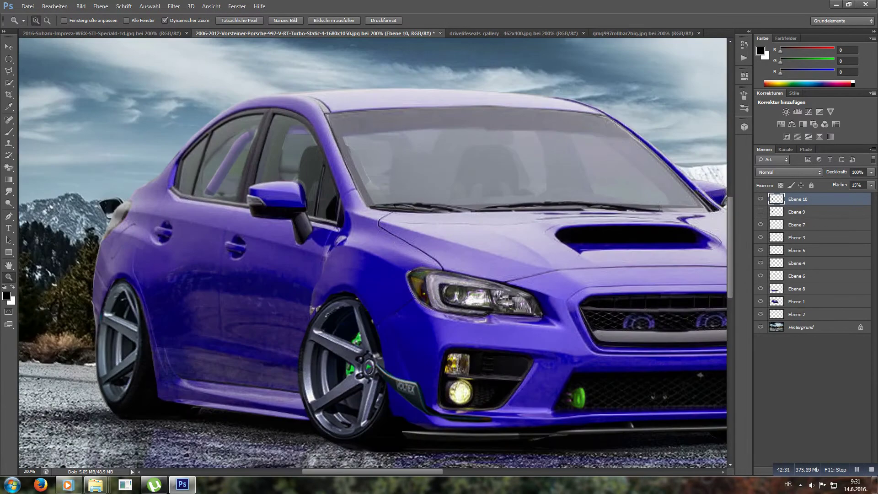
Adjust the Fill value of layer Ebene 10
{"action": "left_click", "coordinate": [871, 184]}
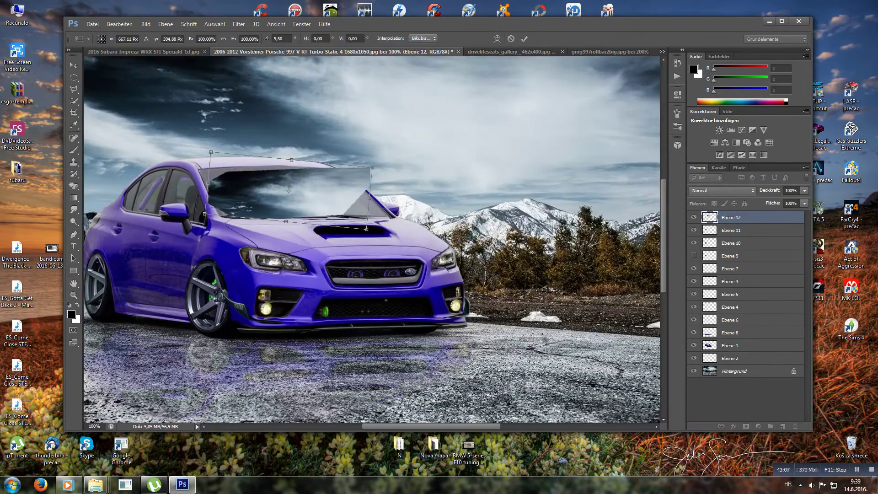